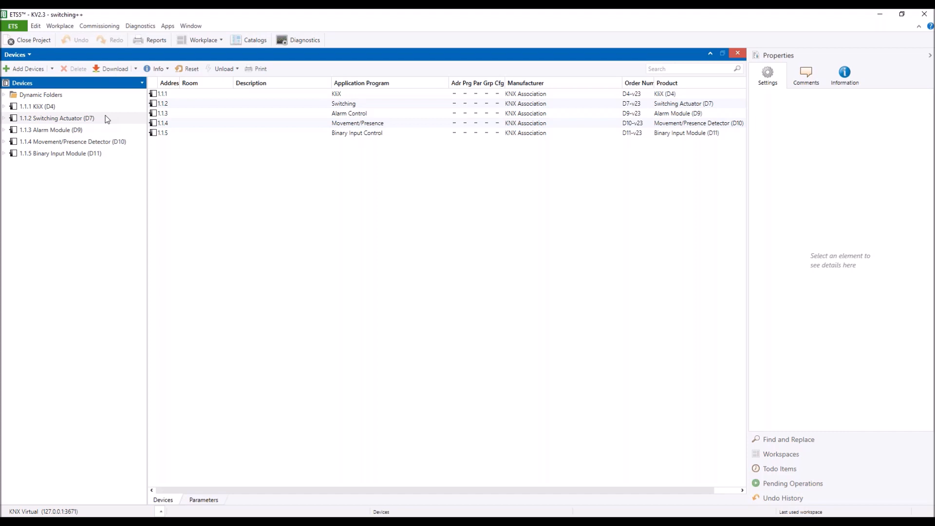
Start KNX Virtual, accept its existing interface settings, and display the Devices overview.
{"action": "mouse_move", "coordinate": [202, 522]}
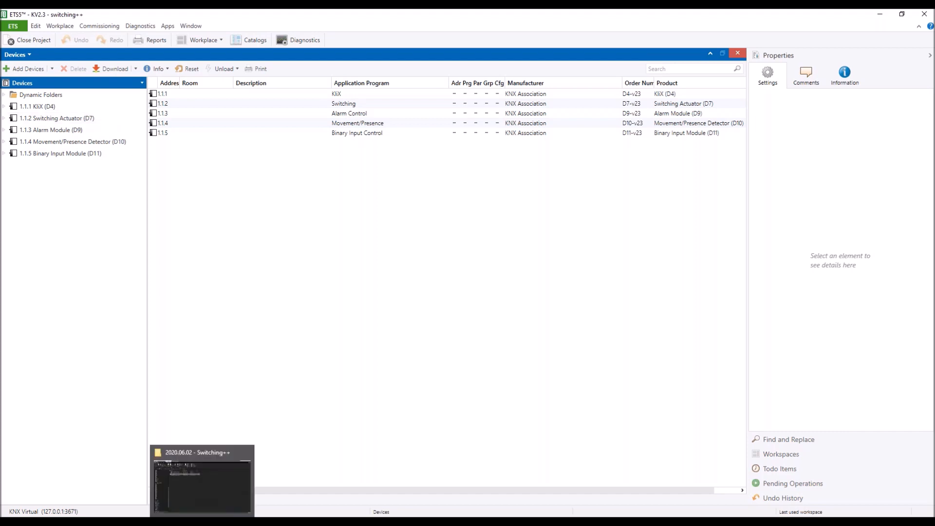
{"action": "left_click", "coordinate": [196, 492]}
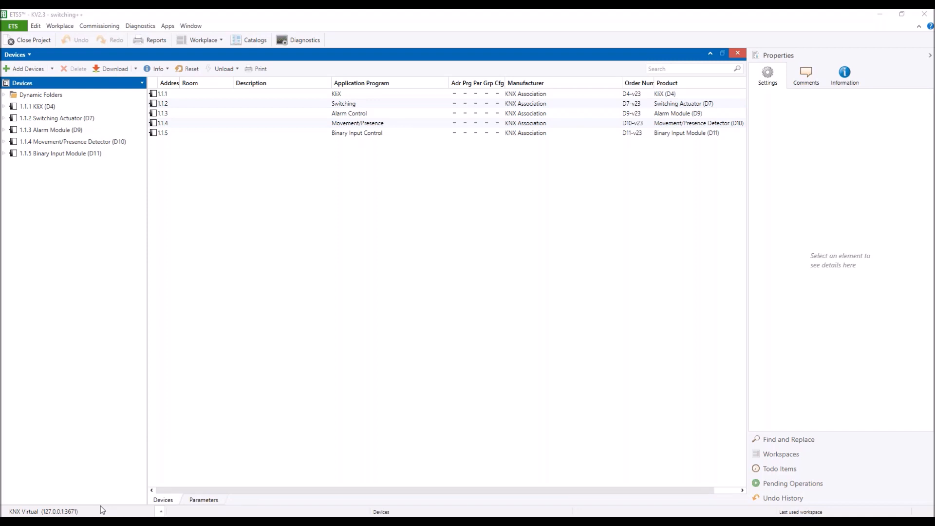
{"action": "left_click_drag", "start_coordinate": [101, 506], "coordinate": [408, 195]}
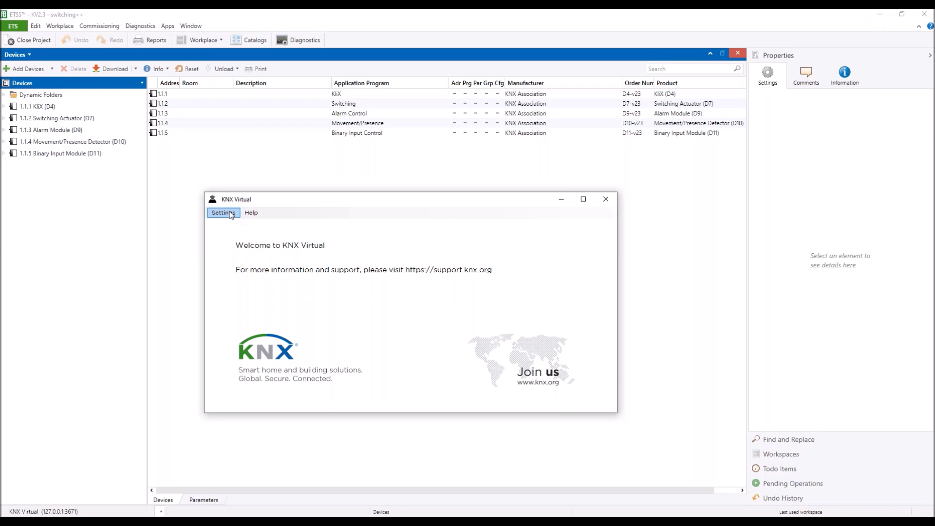
{"action": "left_click", "coordinate": [231, 215]}
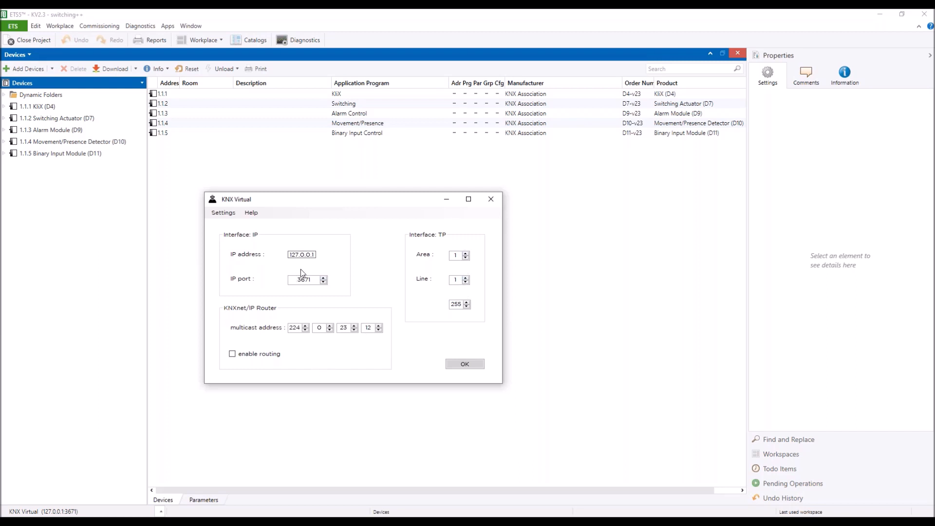
{"action": "left_click", "coordinate": [471, 363]}
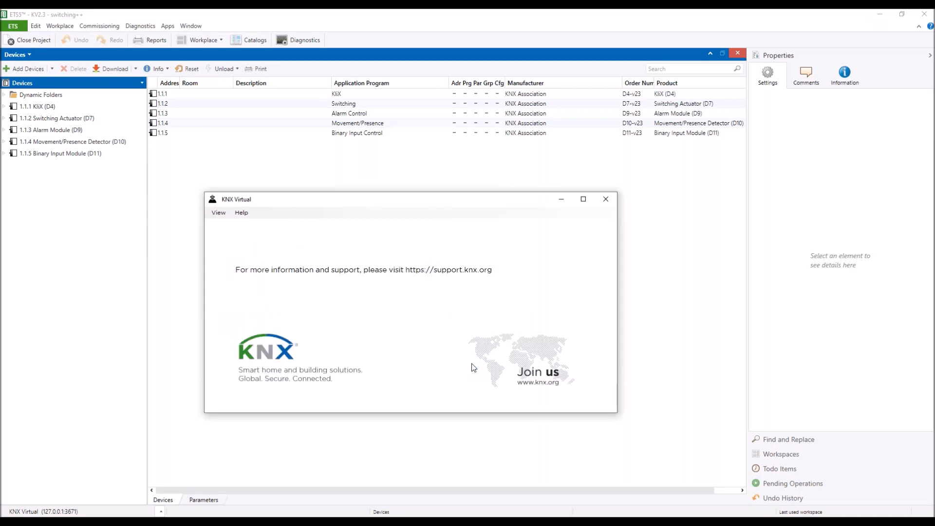
{"action": "left_click", "coordinate": [220, 214]}
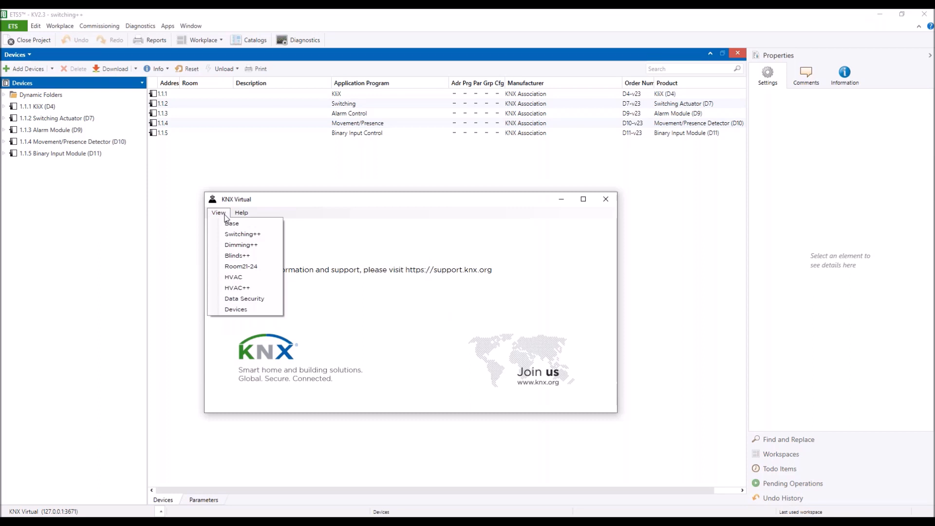
{"action": "left_click", "coordinate": [253, 308]}
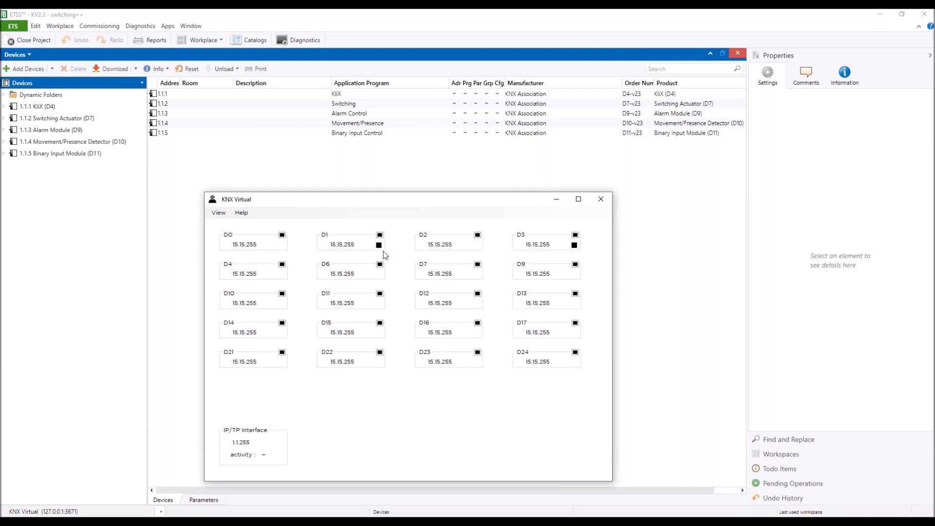
Download devices 1.1.1 to 1.1.5 together from the ETS device list.
{"action": "left_click", "coordinate": [35, 107]}
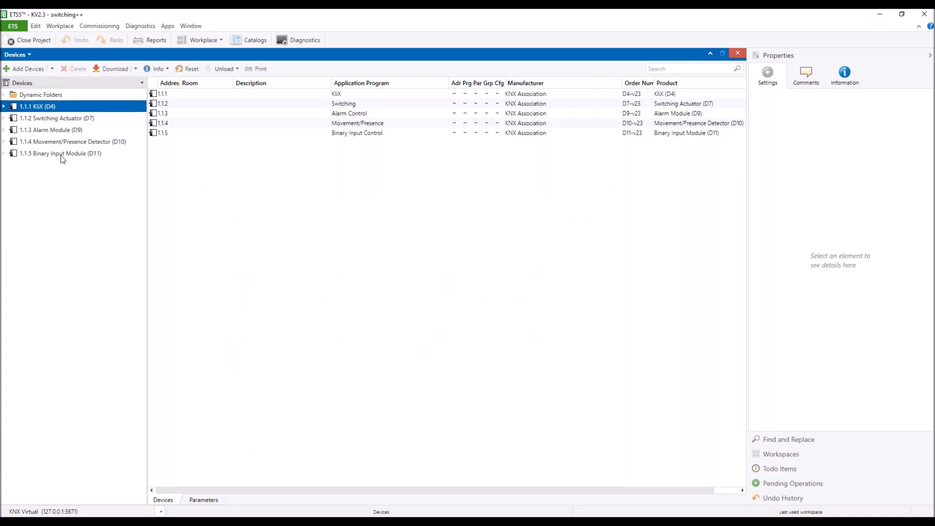
{"action": "left_click", "coordinate": [61, 154], "text": "shift"}
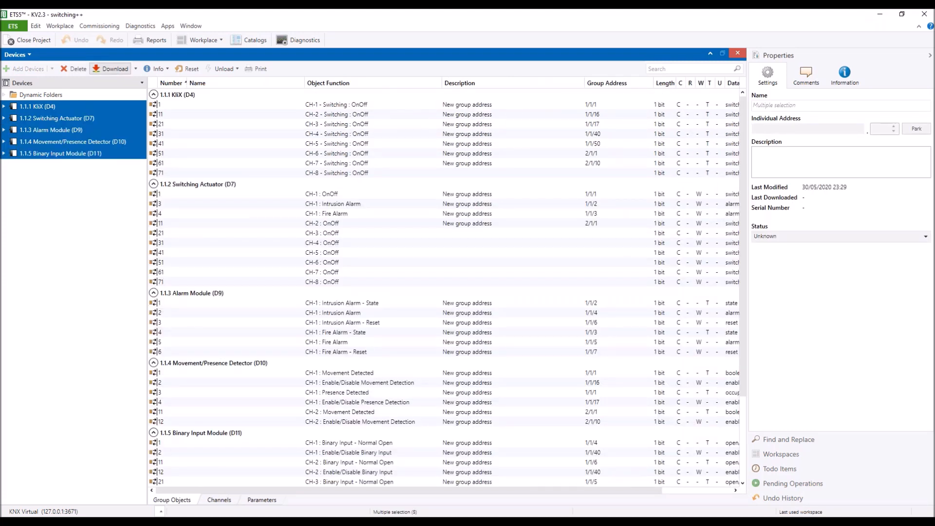
{"action": "left_click", "coordinate": [111, 69]}
Activate programming mode in KNX Virtual for D4, D7, D9, D10 and D11 as each download requires it, and return to the ETS device list.
{"action": "mouse_move", "coordinate": [369, 521]}
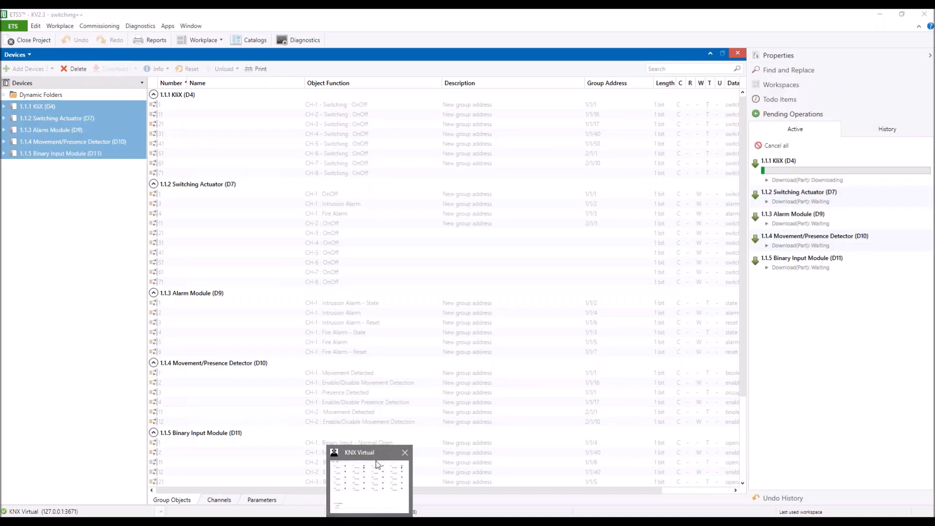
{"action": "left_click", "coordinate": [369, 485]}
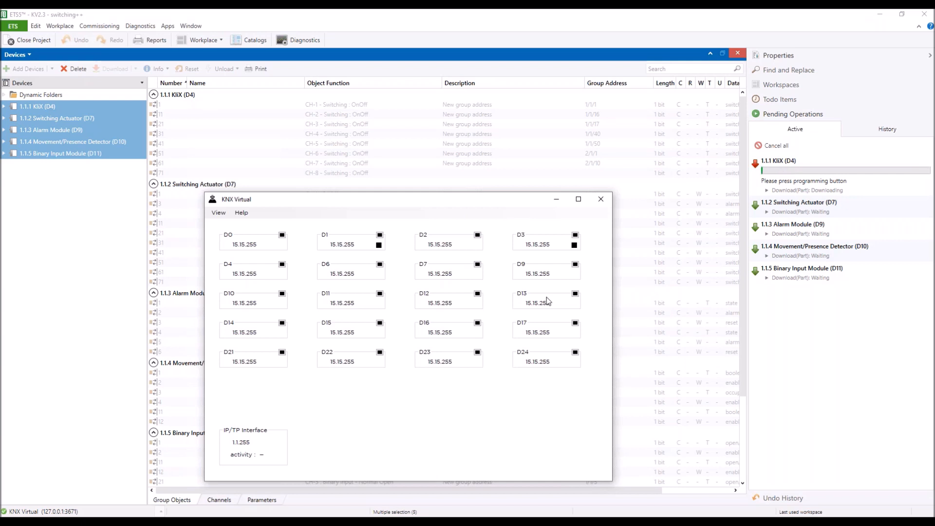
{"action": "left_click", "coordinate": [282, 265]}
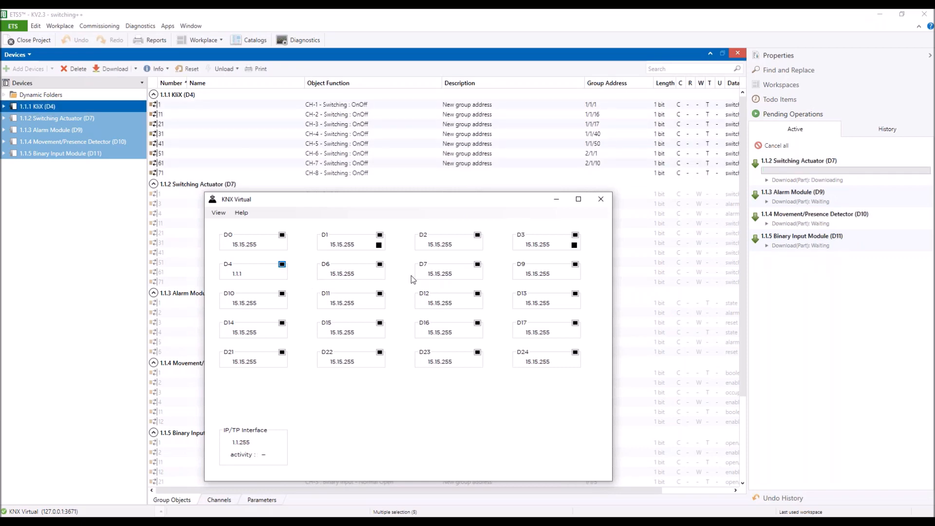
{"action": "left_click", "coordinate": [477, 264]}
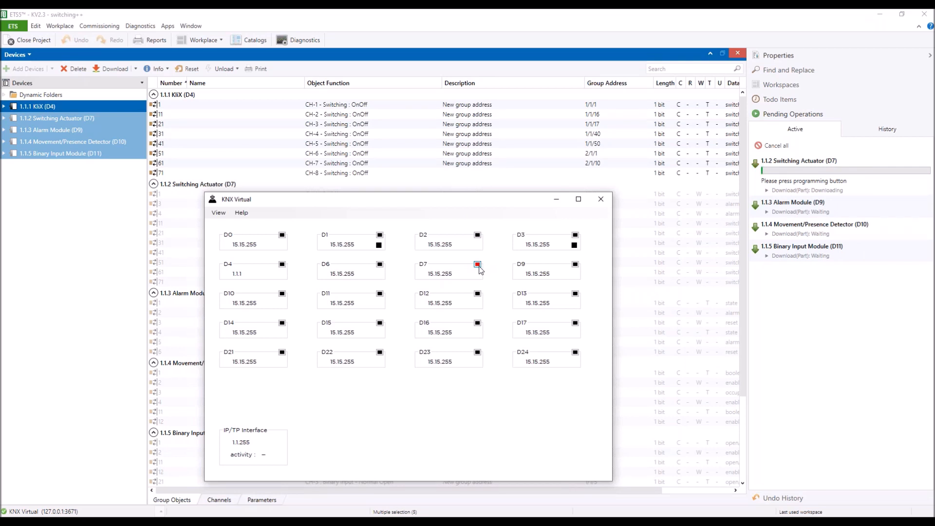
{"action": "left_click", "coordinate": [477, 265]}
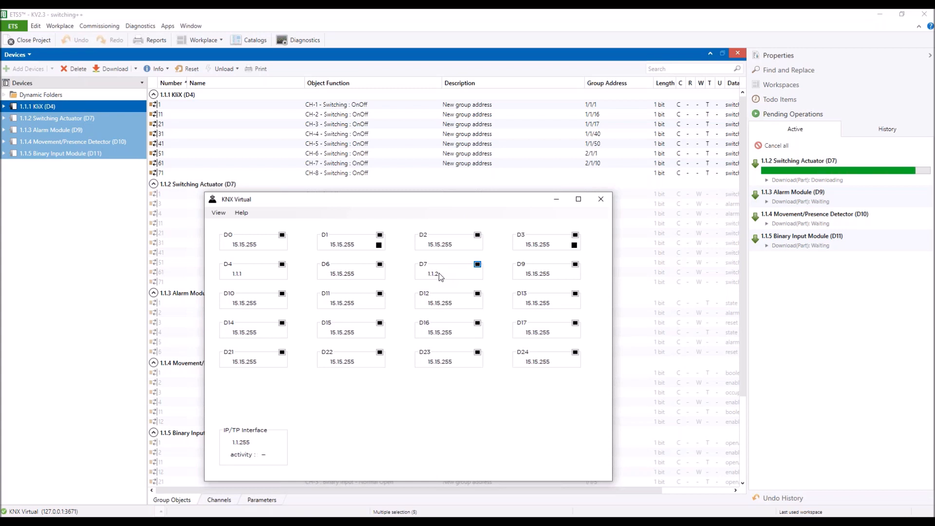
{"action": "left_click", "coordinate": [576, 265]}
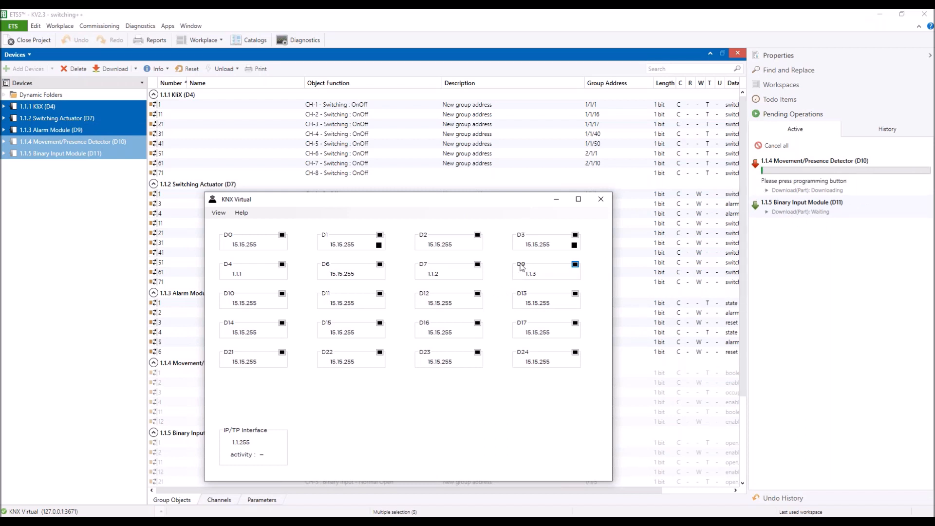
{"action": "left_click", "coordinate": [282, 294]}
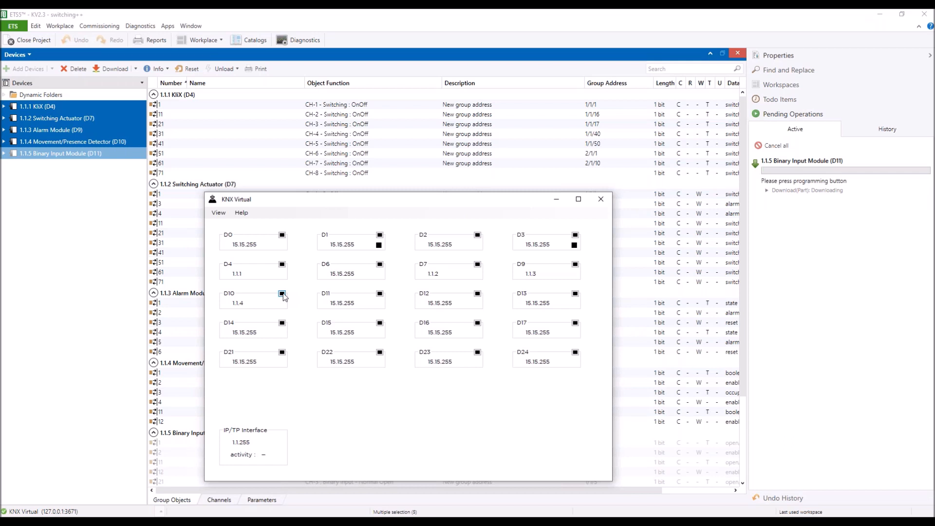
{"action": "left_click", "coordinate": [380, 293]}
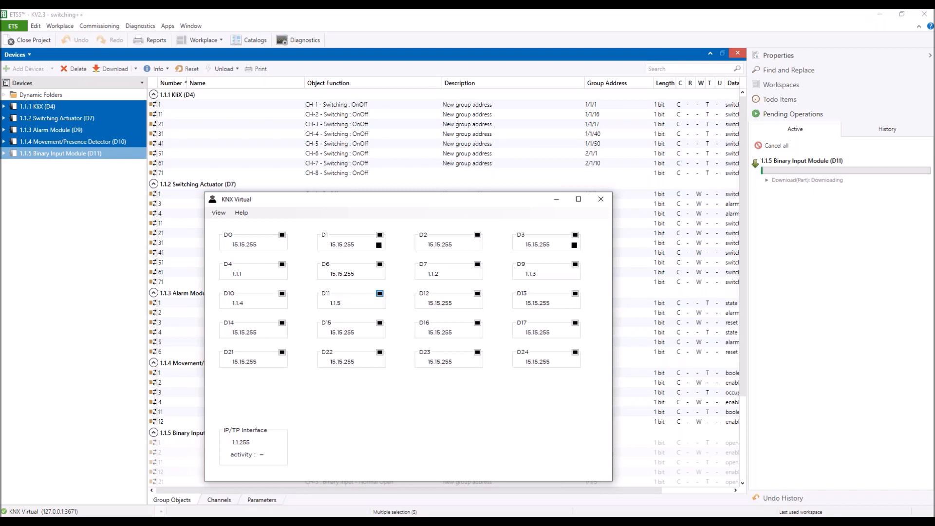
{"action": "mouse_move", "coordinate": [58, 523]}
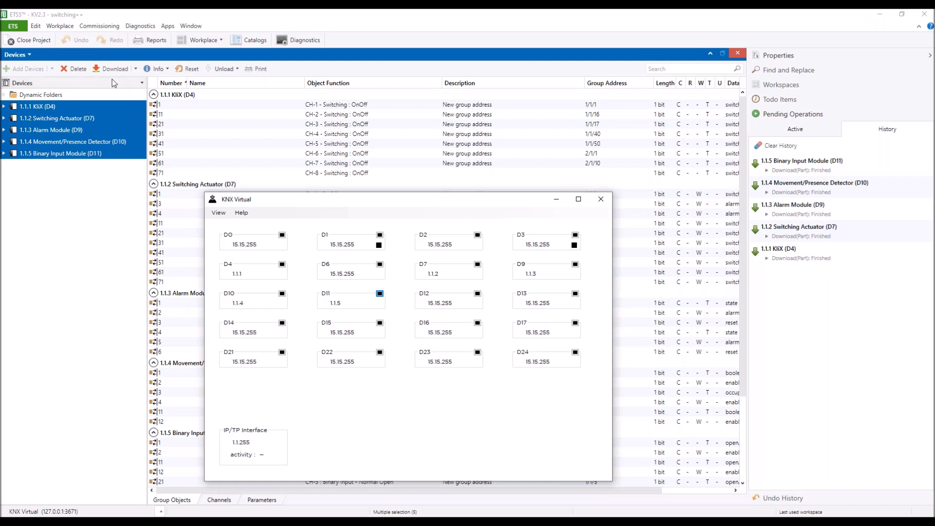
{"action": "left_click", "coordinate": [61, 84]}
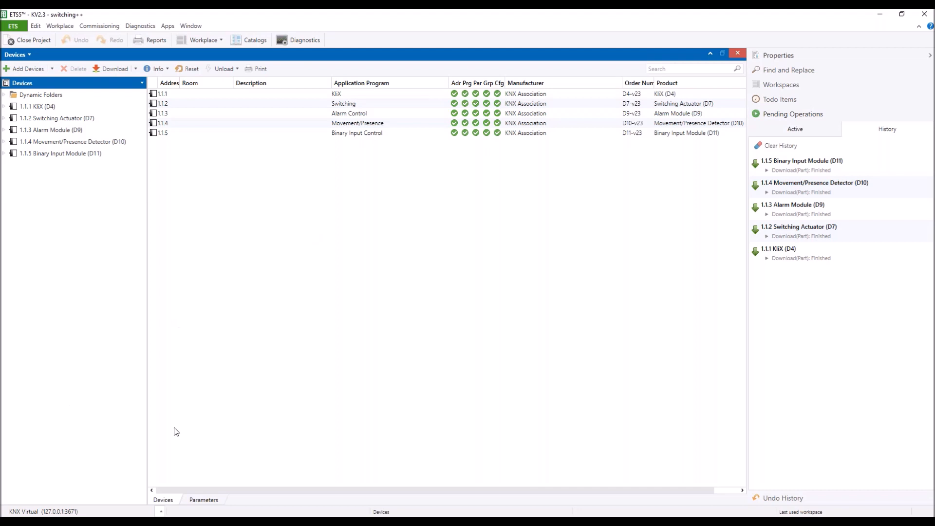
Switch KNX Virtual to the Switching++ view and move its window higher over ETS.
{"action": "left_click", "coordinate": [168, 522]}
{"action": "left_click", "coordinate": [391, 522]}
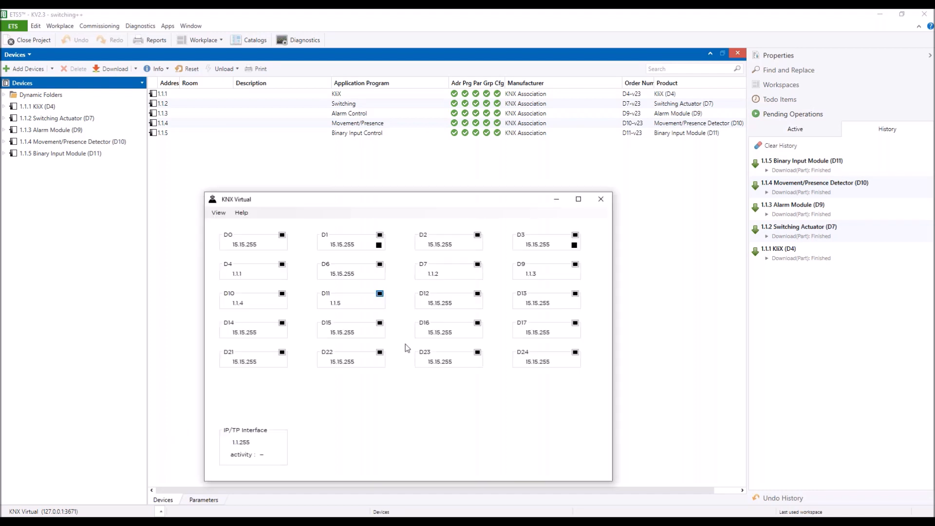
{"action": "left_click", "coordinate": [220, 215]}
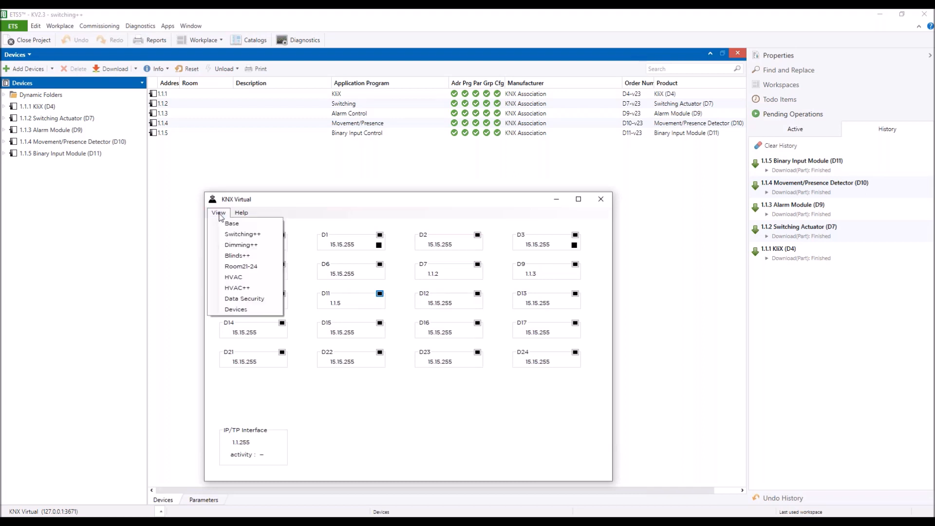
{"action": "left_click", "coordinate": [239, 235]}
{"action": "left_click_drag", "start_coordinate": [290, 200], "coordinate": [277, 101]}
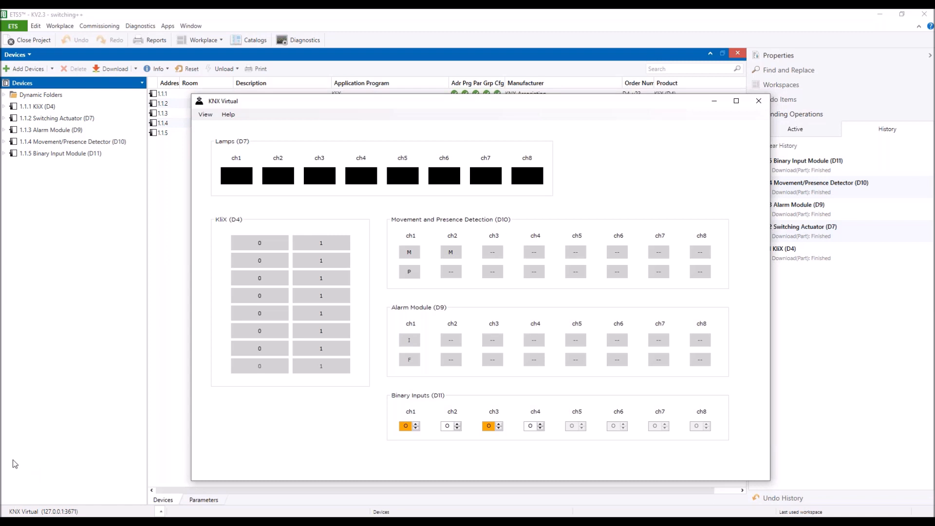
Start recording telegrams in the ETS Group Monitor and leave ETS for the building functions list.
{"action": "left_click", "coordinate": [299, 41]}
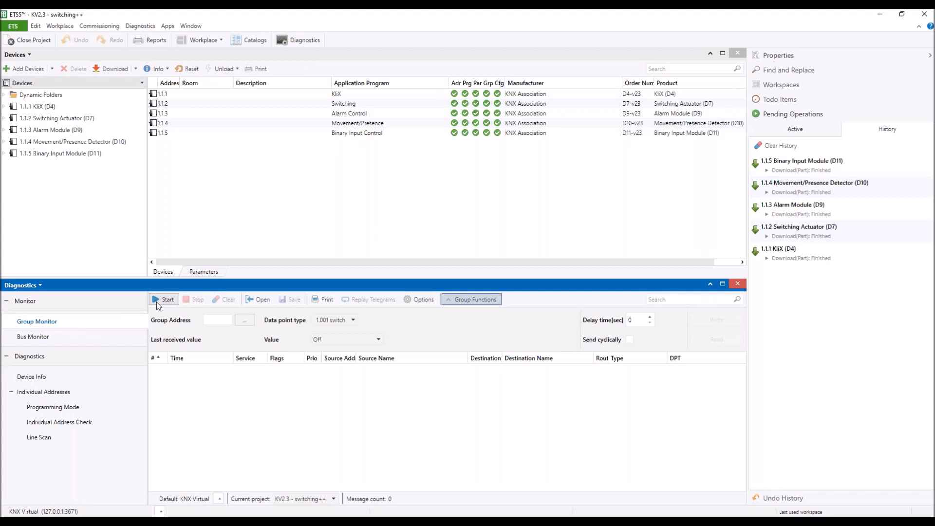
{"action": "left_click", "coordinate": [156, 302]}
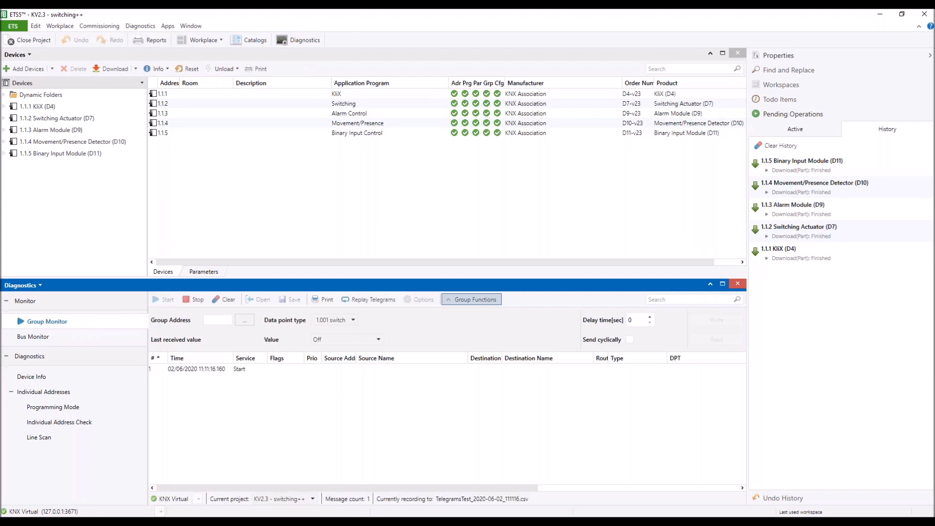
{"action": "left_click", "coordinate": [366, 520]}
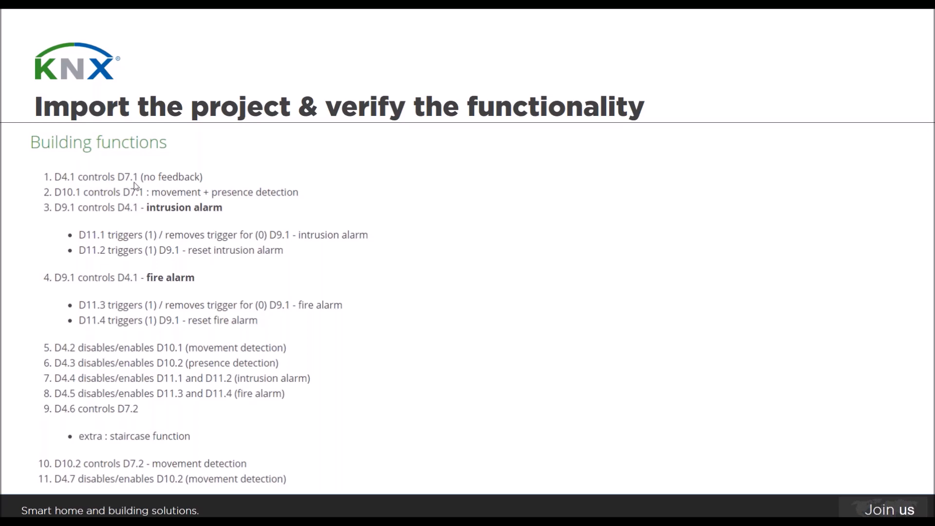
Switch lamp ch1 on and off with the first KliX (D4) channel, with KNX Virtual placed beside the telegram list.
{"action": "key", "text": "alt+Tab"}
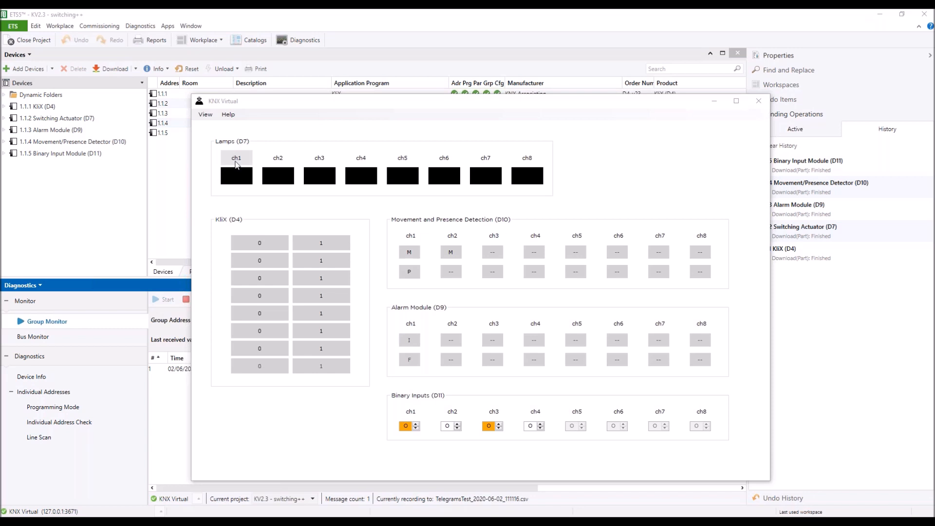
{"action": "left_click", "coordinate": [328, 245]}
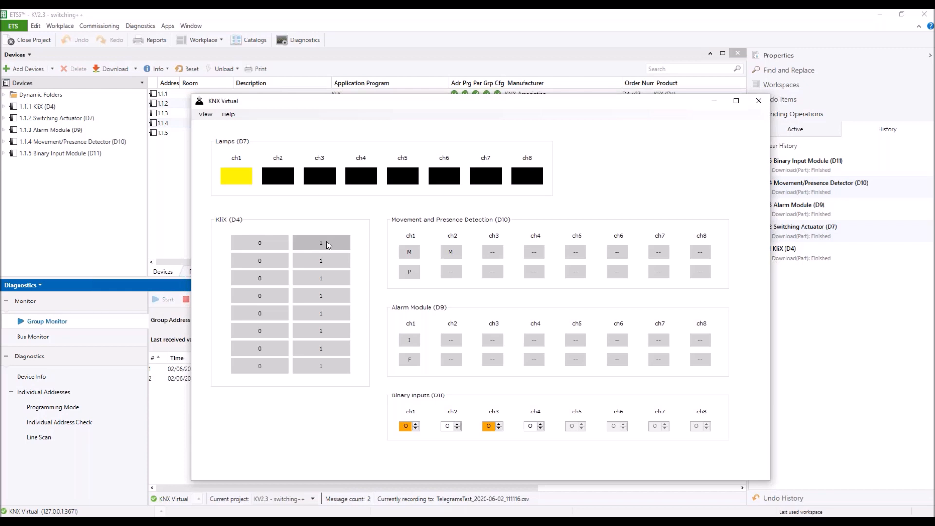
{"action": "left_click_drag", "start_coordinate": [356, 102], "coordinate": [277, 121]}
{"action": "left_click_drag", "start_coordinate": [689, 117], "coordinate": [332, 211]}
{"action": "left_click_drag", "start_coordinate": [230, 218], "coordinate": [830, 171]}
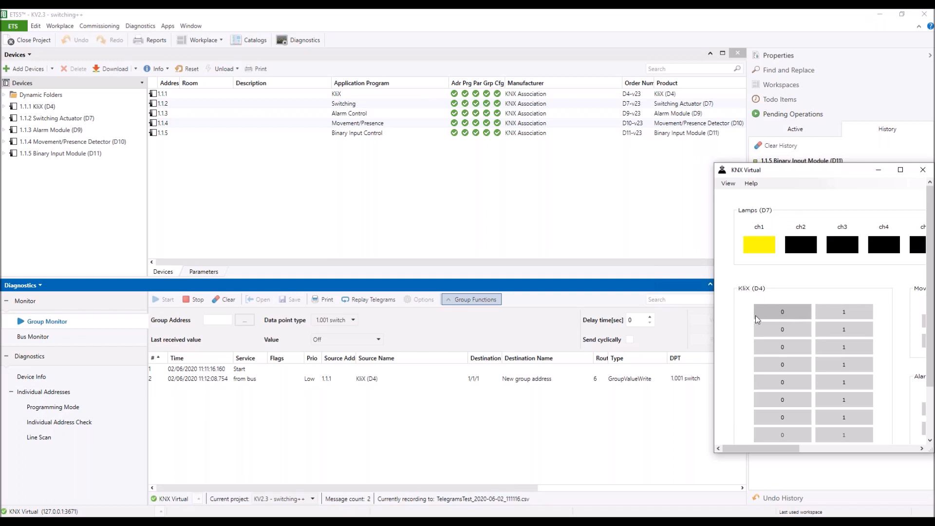
{"action": "left_click", "coordinate": [782, 312]}
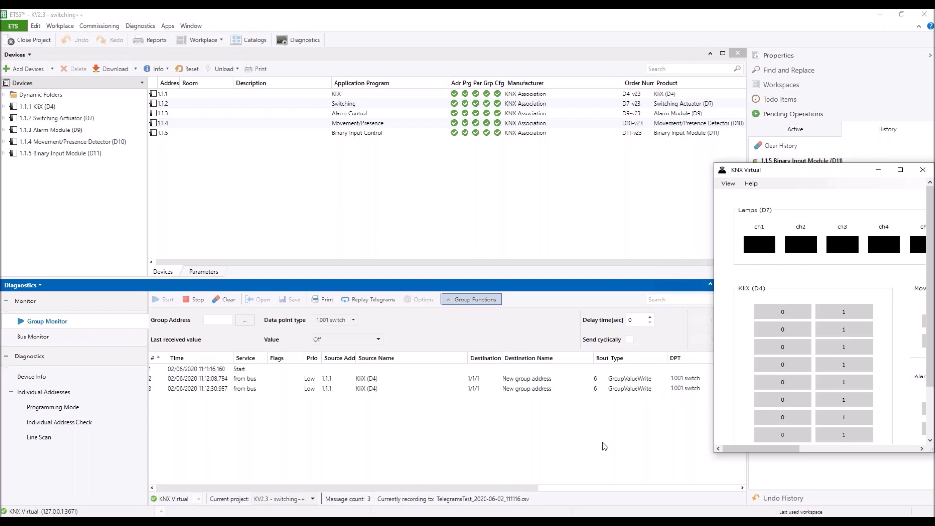
Check the Info column of the recorded KliX telegrams and consult the building functions list for the following test.
{"action": "left_click_drag", "start_coordinate": [501, 488], "coordinate": [620, 477]}
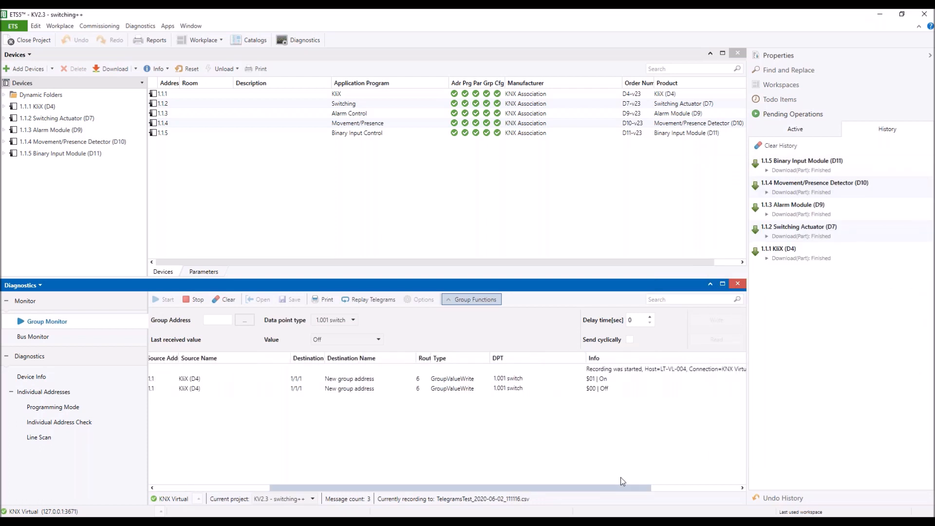
{"action": "left_click_drag", "start_coordinate": [621, 478], "coordinate": [242, 499]}
{"action": "left_click", "coordinate": [177, 522]}
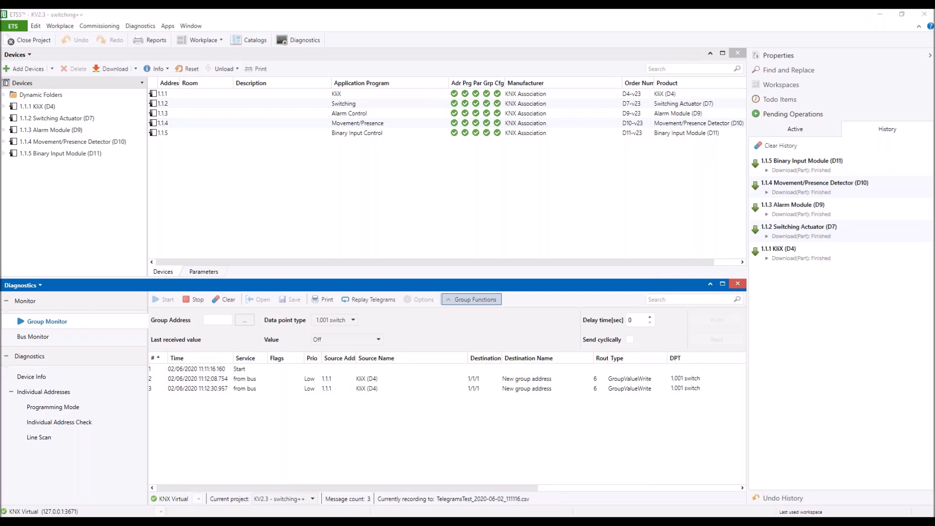
{"action": "left_click", "coordinate": [248, 497]}
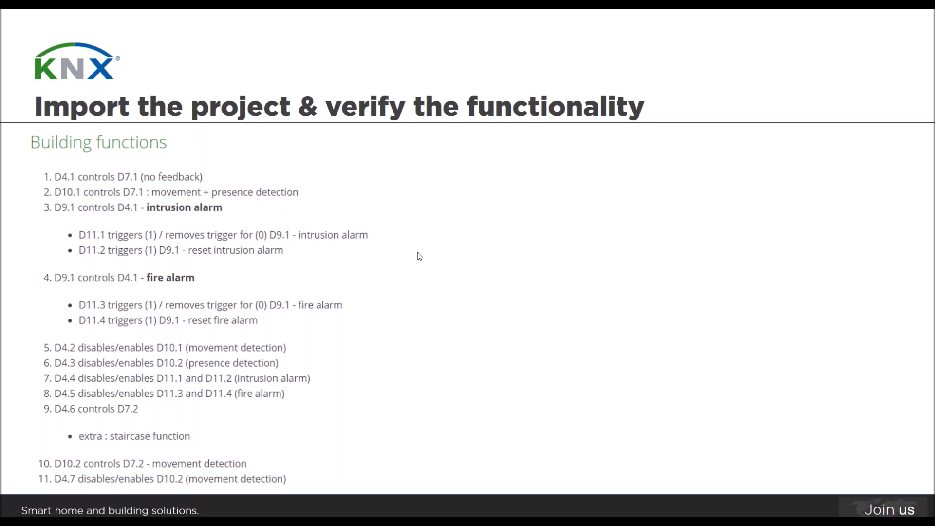
{"action": "key", "text": "alt+Tab"}
{"action": "key", "text": "alt+Tab"}
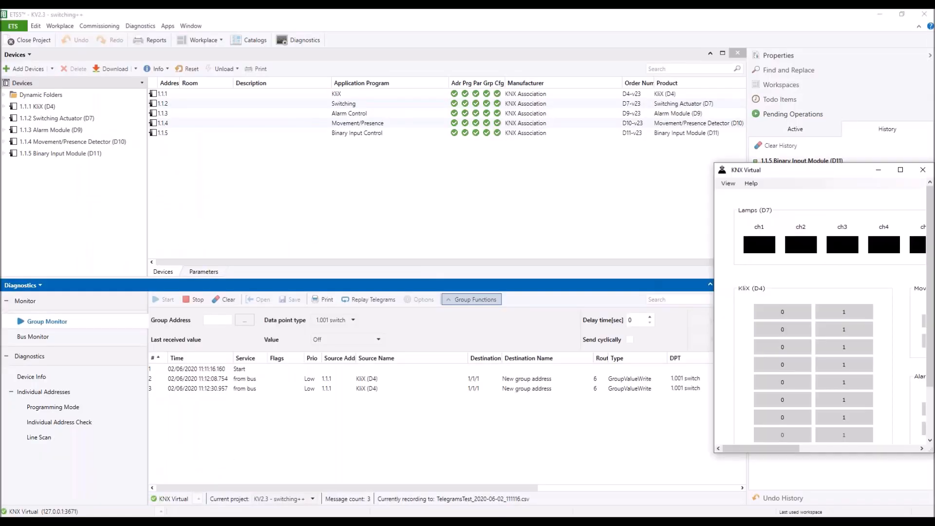
Enlarge the KNX Virtual window over ETS and trigger movement detection on ch1 of detector D10.
{"action": "left_click_drag", "start_coordinate": [778, 175], "coordinate": [273, 80]}
{"action": "left_click_drag", "start_coordinate": [428, 357], "coordinate": [766, 384]}
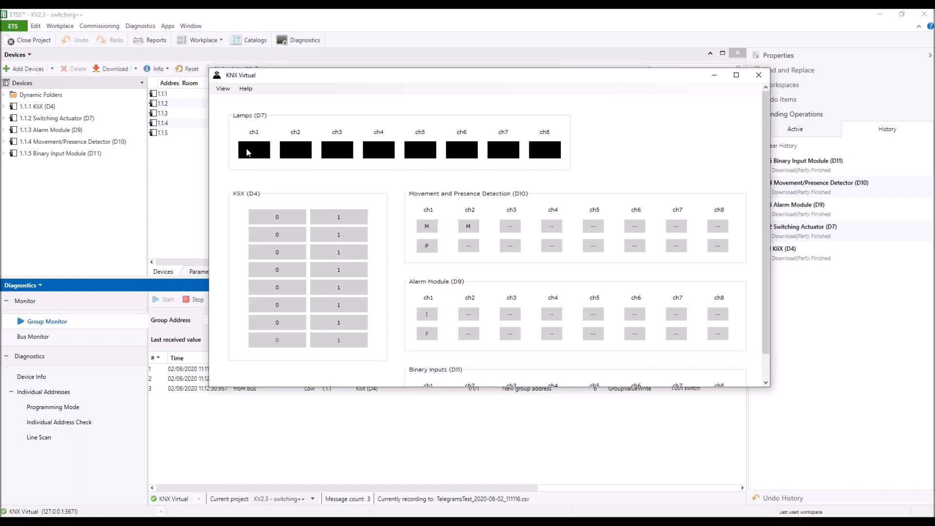
{"action": "left_click", "coordinate": [427, 226]}
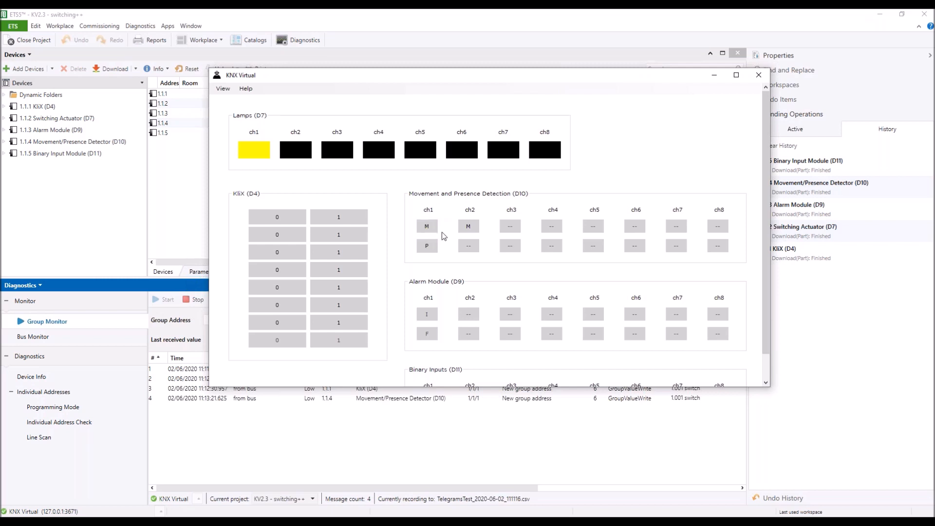
Switch lamp ch1 off with the first KliX (D4) channel, and turn presence detection on ch1 of detector D10 on and off.
{"action": "left_click", "coordinate": [279, 217]}
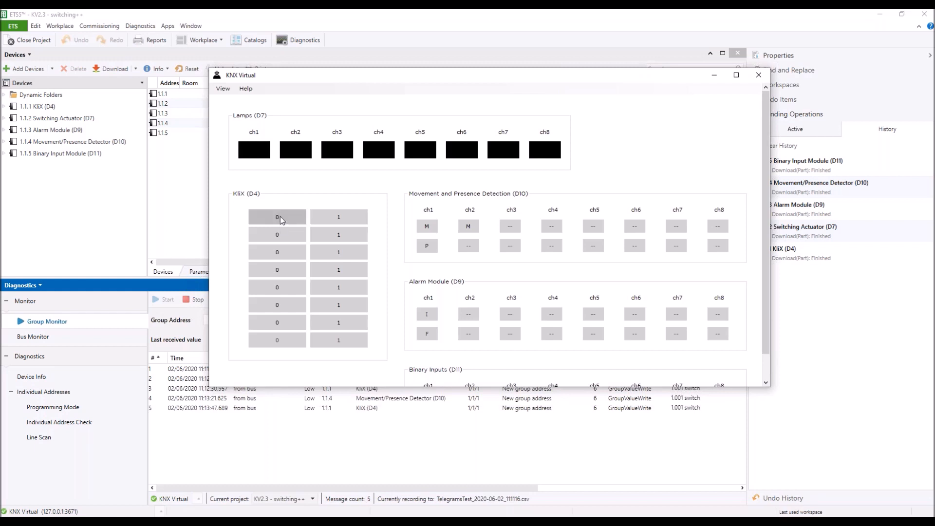
{"action": "left_click", "coordinate": [427, 248]}
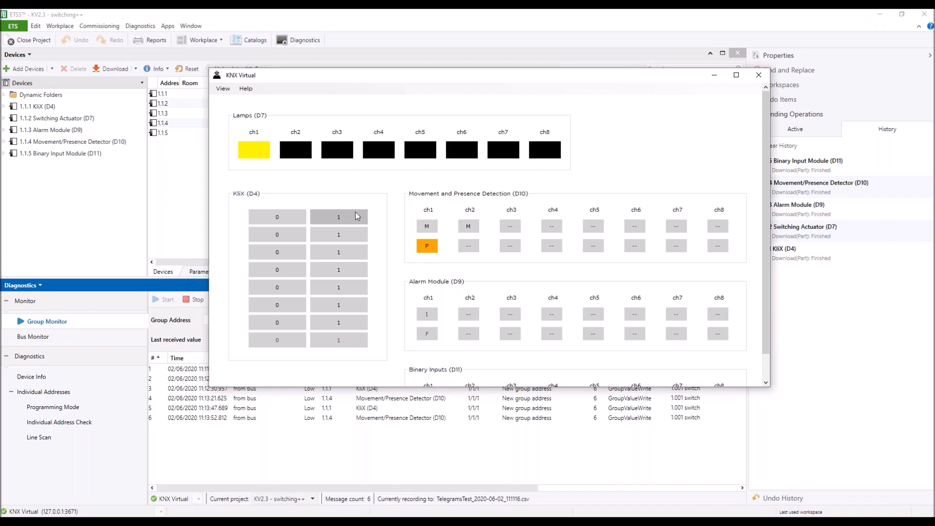
{"action": "left_click", "coordinate": [430, 249]}
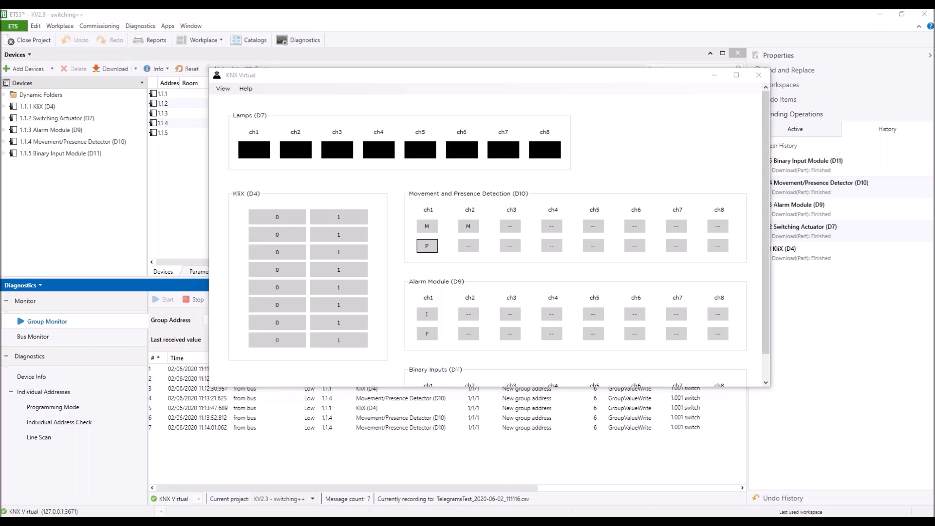
Enlarge the KNX Virtual window to show the Binary Inputs (D11) channels and move it clear of the telegram list in ETS.
{"action": "key", "text": "alt+Tab"}
{"action": "left_click_drag", "start_coordinate": [755, 387], "coordinate": [754, 426]}
{"action": "left_click_drag", "start_coordinate": [653, 73], "coordinate": [784, 18]}
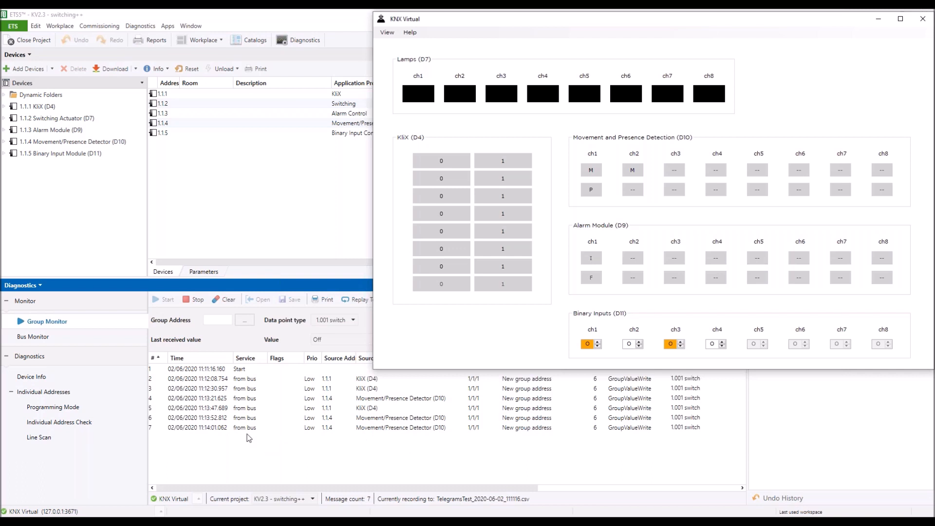
Trigger the intrusion alarm by setting binary input ch1 to 1 and back to 0, and reset it by pulsing ch2 to 1.
{"action": "left_click", "coordinate": [598, 342]}
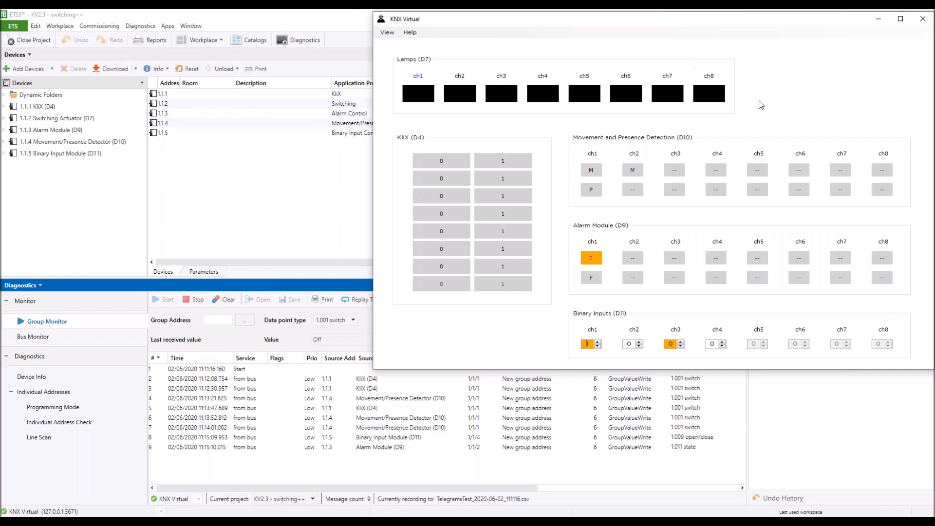
{"action": "left_click", "coordinate": [598, 346]}
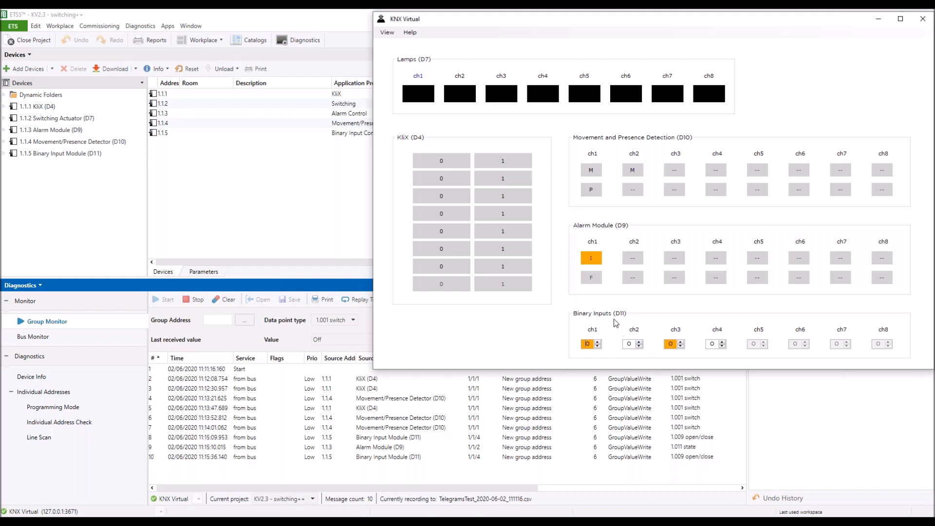
{"action": "left_click", "coordinate": [640, 342]}
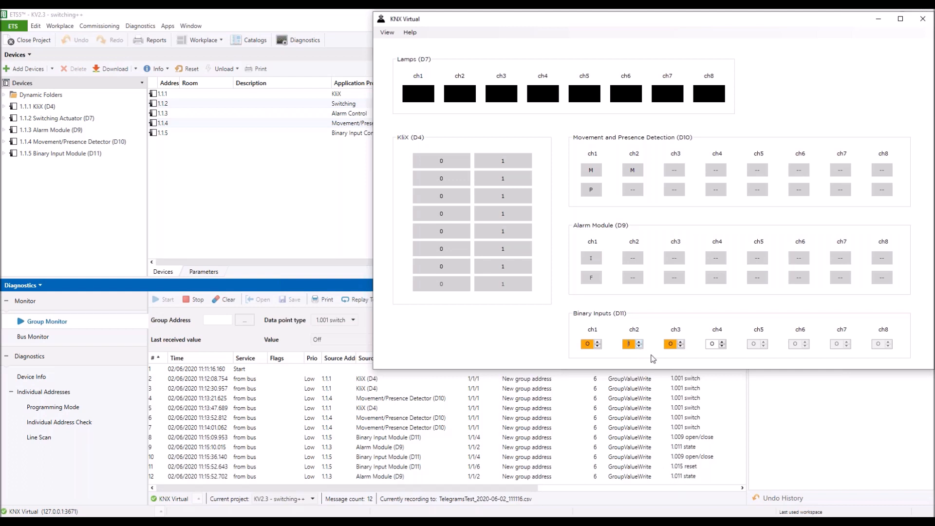
{"action": "left_click", "coordinate": [639, 346]}
Consult the building functions list and test disabling D10 ch1 movement detection by sending 1 and 0 from the second KliX (D4) channel.
{"action": "left_click", "coordinate": [42, 513]}
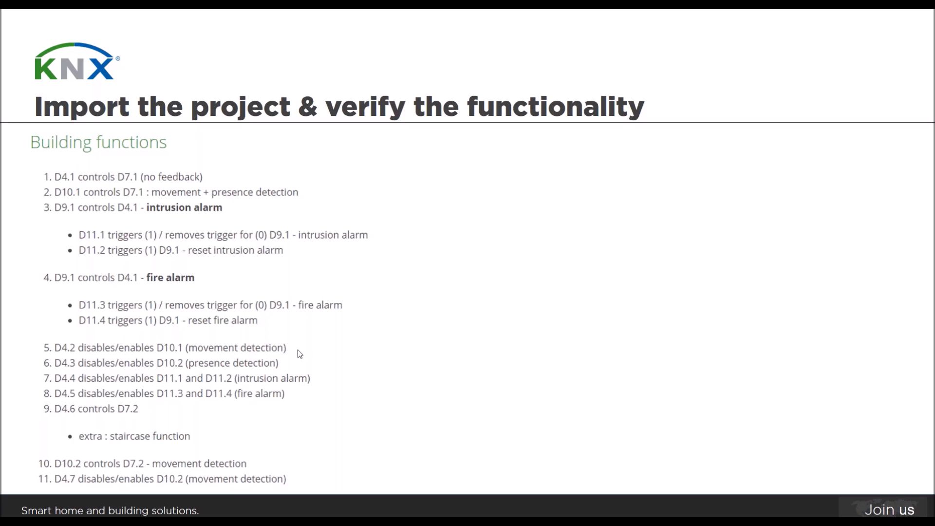
{"action": "key", "text": "alt+Tab"}
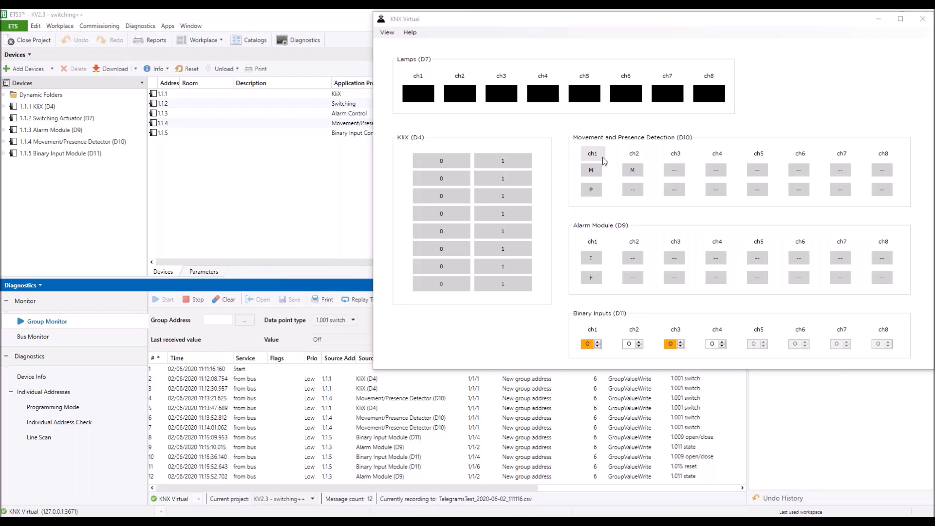
{"action": "left_click", "coordinate": [504, 184]}
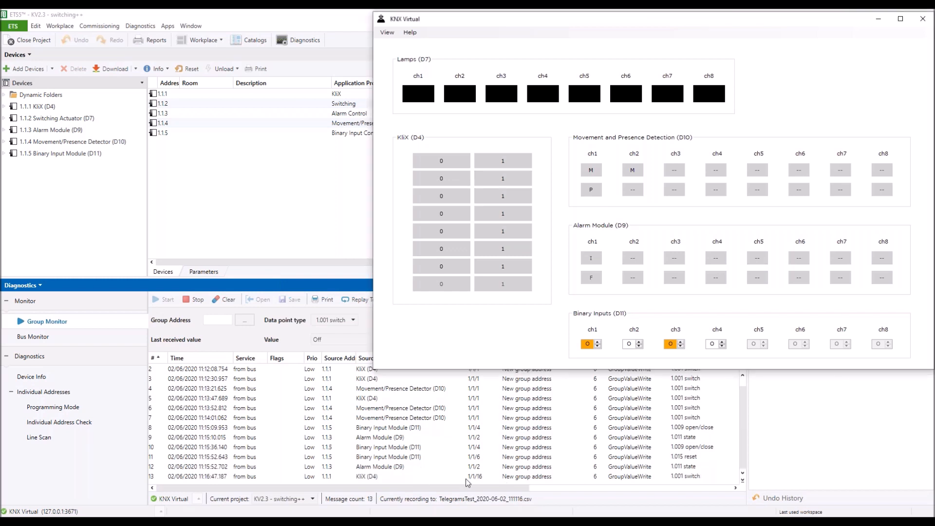
{"action": "left_click", "coordinate": [592, 171]}
{"action": "left_click", "coordinate": [442, 180]}
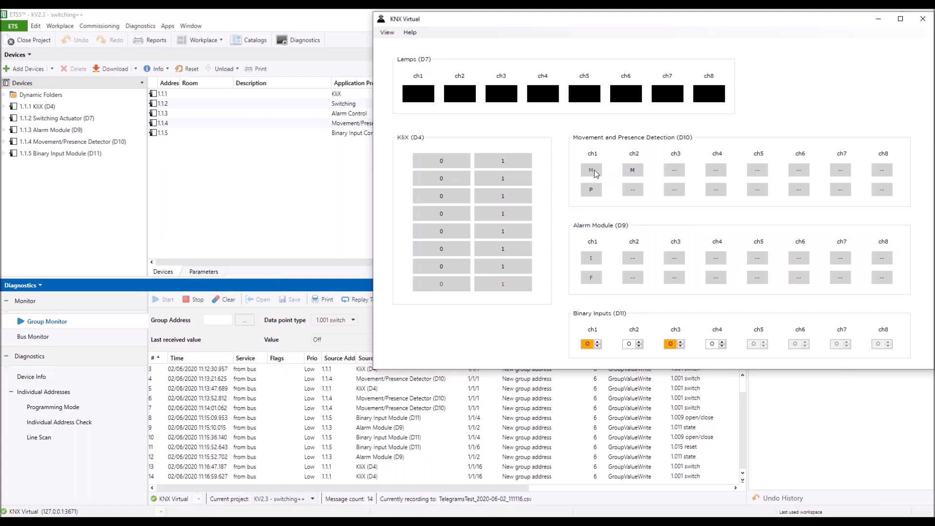
Re-enable movement detection with 1 on the second KliX channel, trigger it on D10 ch1, and switch lamp ch1 off with the first KliX channel.
{"action": "left_click", "coordinate": [507, 183]}
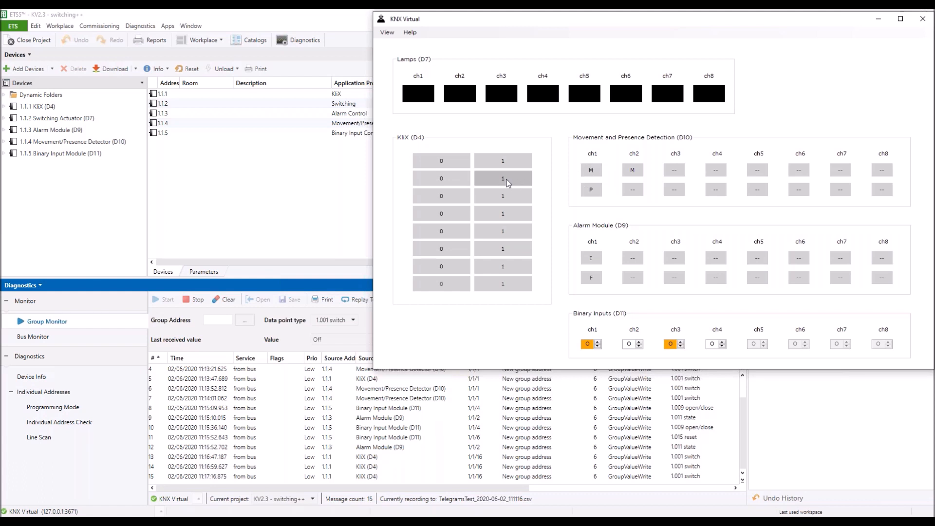
{"action": "left_click", "coordinate": [590, 173]}
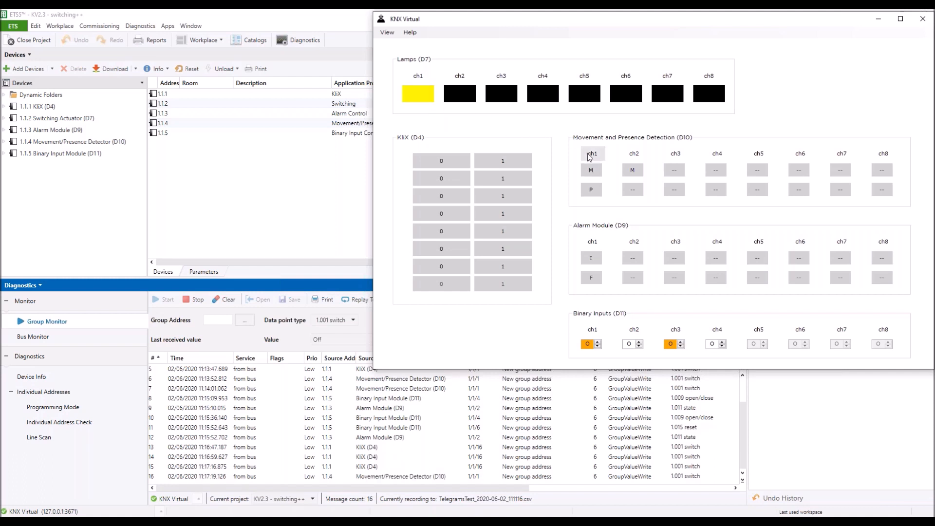
{"action": "left_click", "coordinate": [440, 161]}
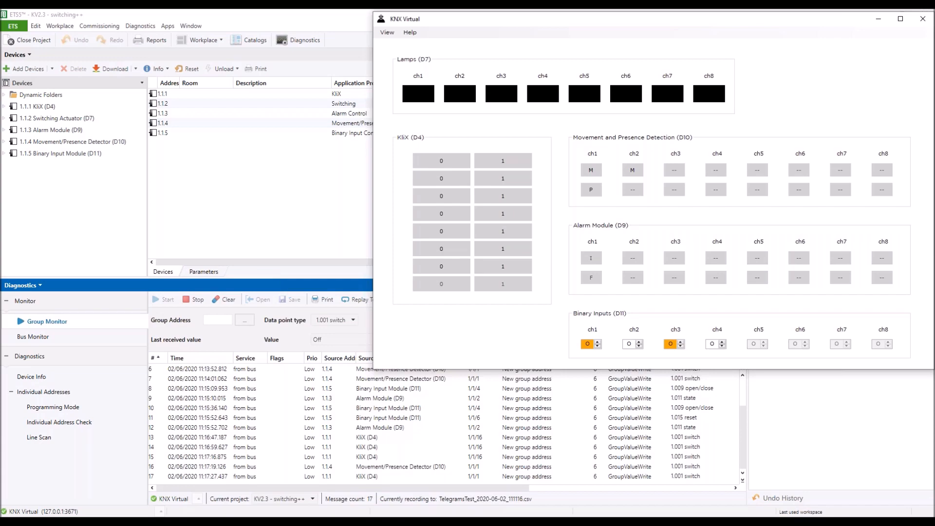
Disable presence detection with 0 on the third KliX channel, re-enable it with 1, and activate presence on ch1 of detector D10.
{"action": "left_click", "coordinate": [75, 389]}
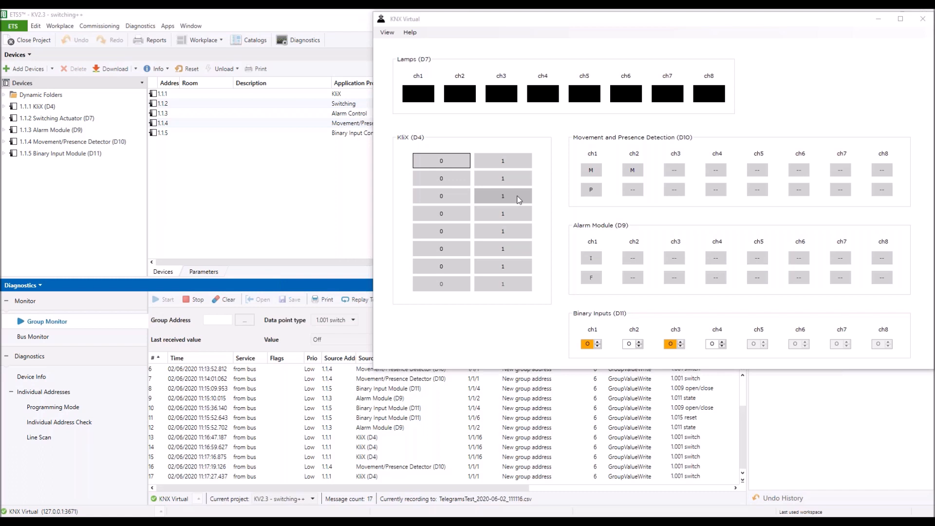
{"action": "left_click", "coordinate": [441, 197]}
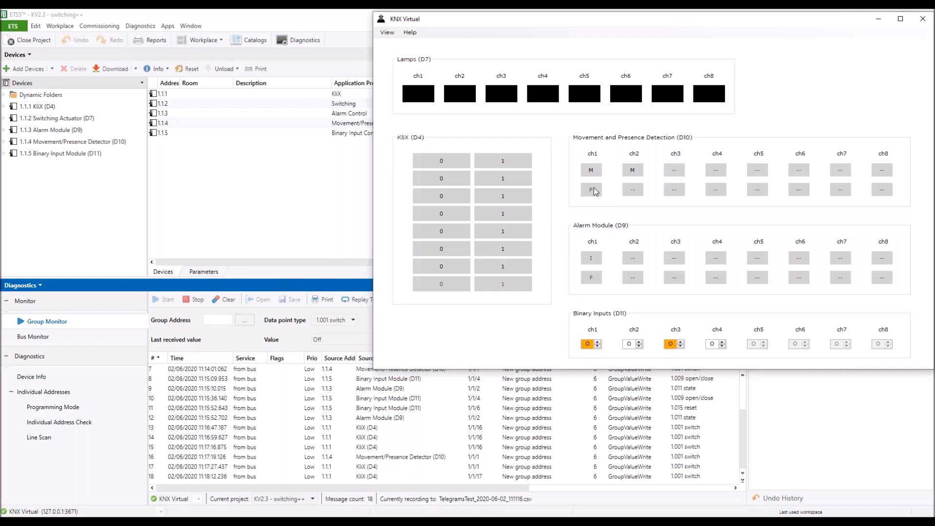
{"action": "left_click", "coordinate": [509, 198]}
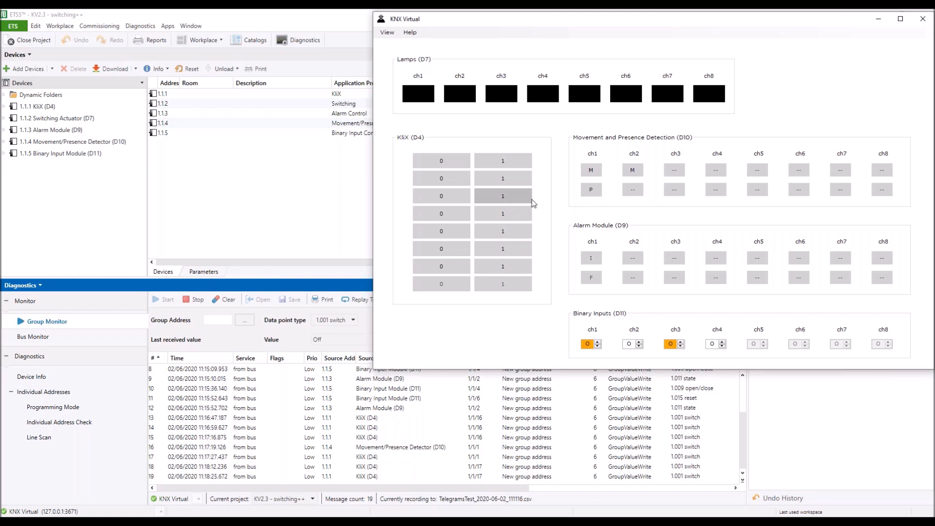
{"action": "left_click", "coordinate": [591, 193]}
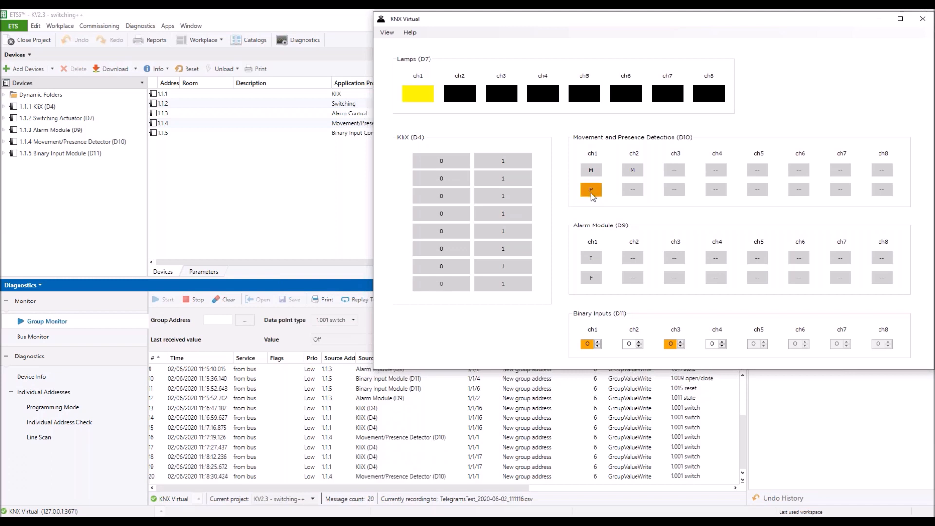